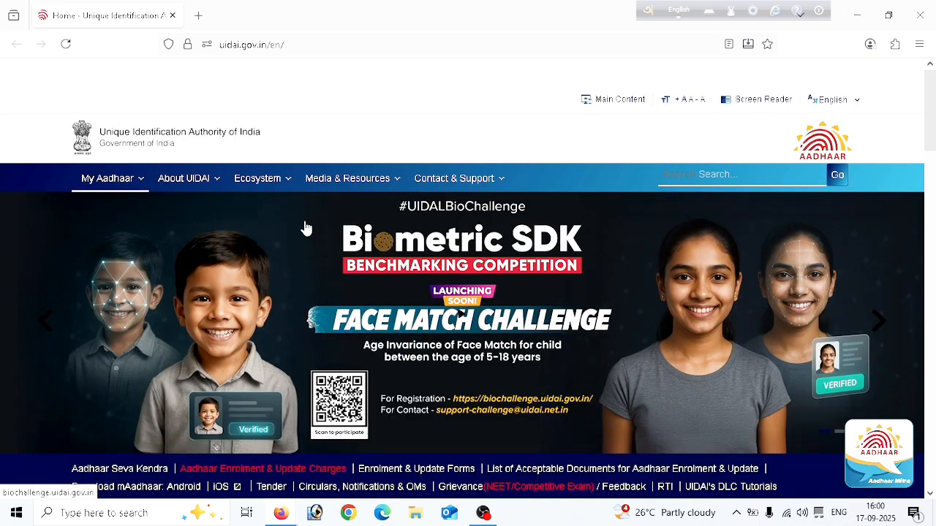
# - Go to Book an Appointment under Get Aadhaar in the My Aadhaar menu
pyautogui.click(110, 181)
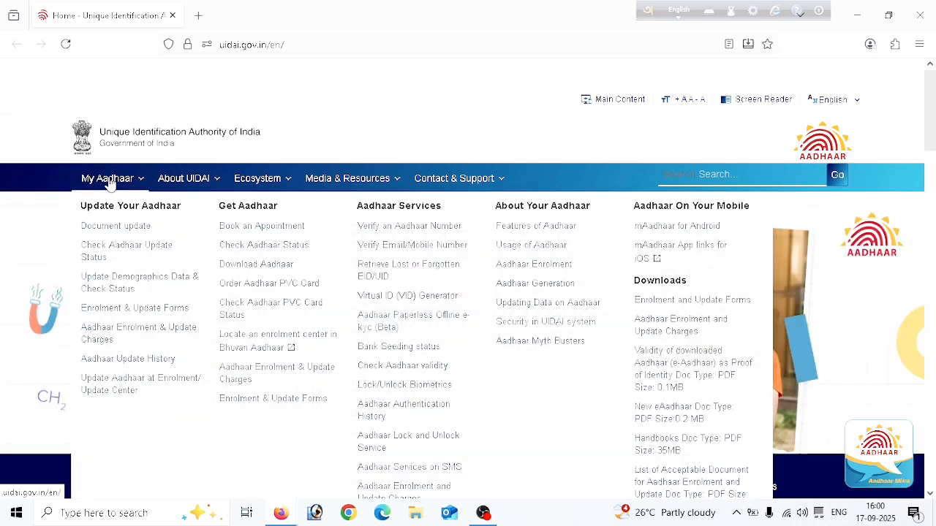
pyautogui.click(228, 231)
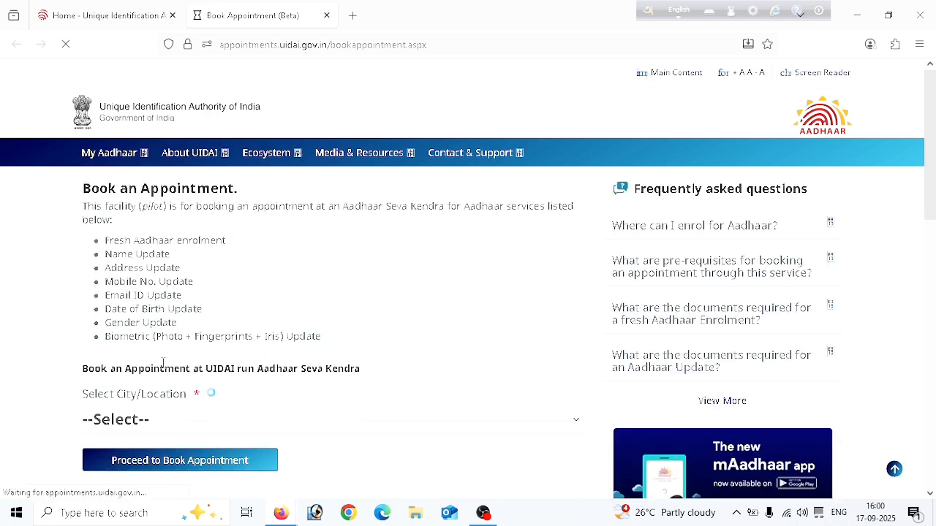
# - Select Cooch Behar as the city/location and proceed to book an appointment
pyautogui.click(144, 433)
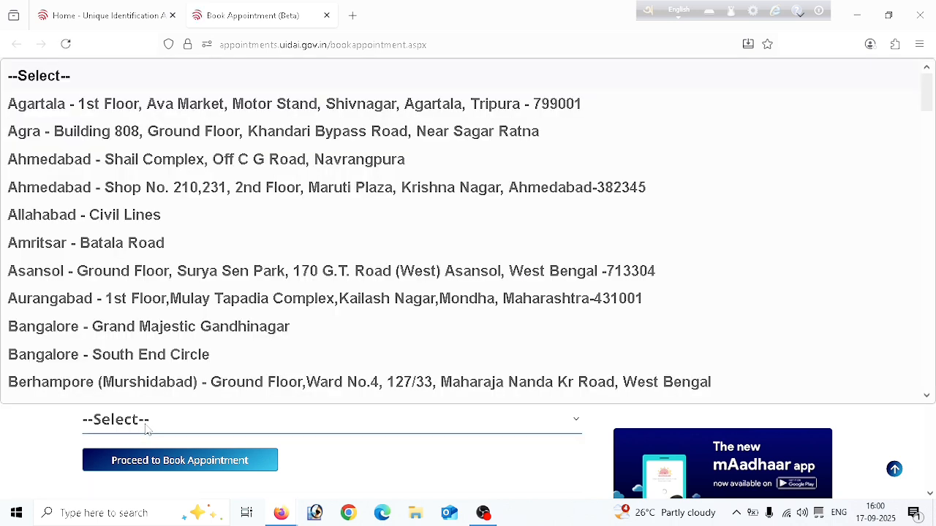
pyautogui.press('c')
pyautogui.press('c')
pyautogui.press('c')
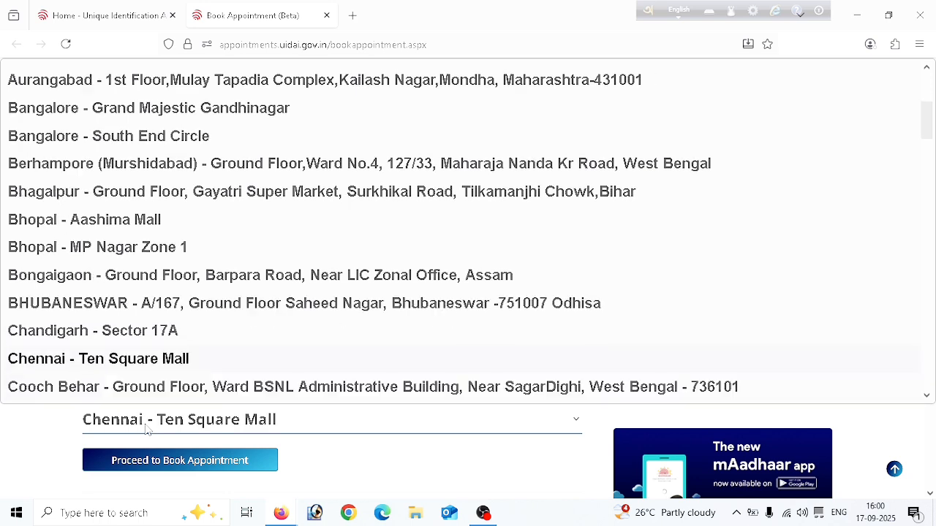
pyautogui.press('Return')
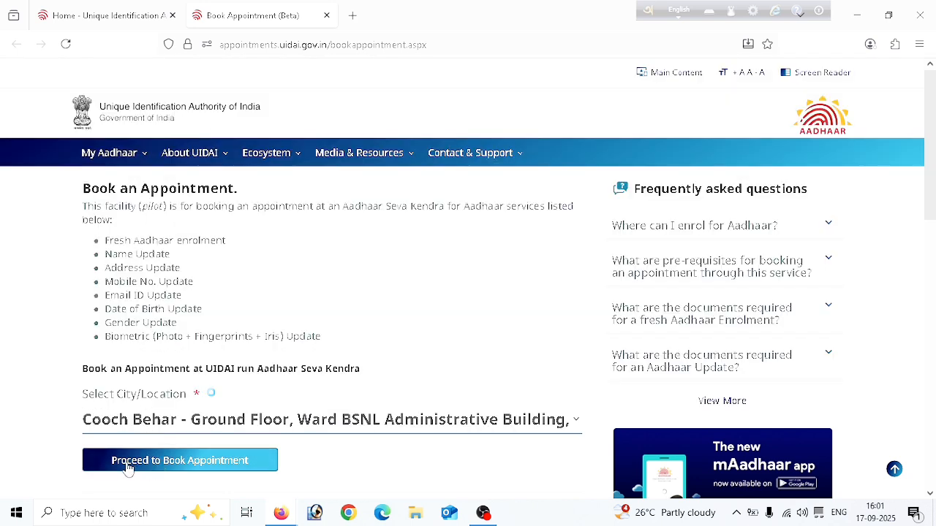
pyautogui.click(229, 462)
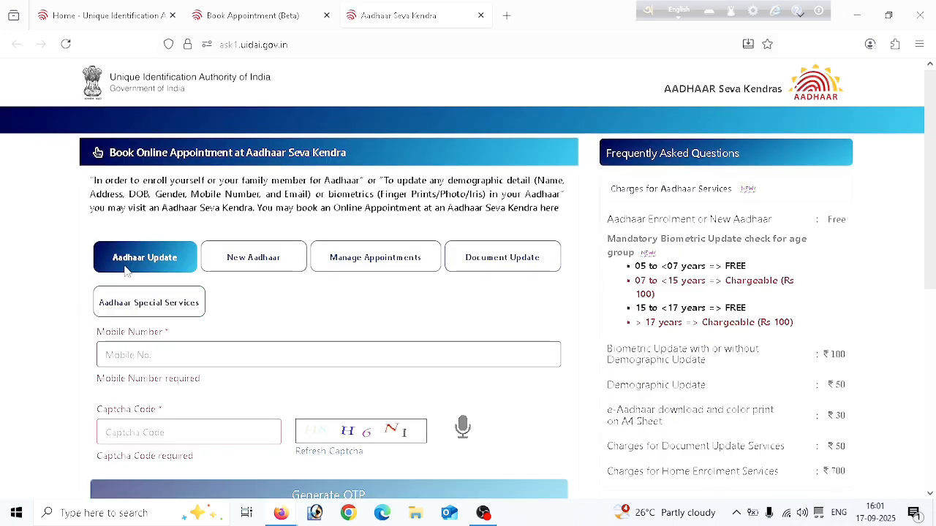
# - Choose New Aadhaar, enter the mobile number and captcha code, and request an OTP
pyautogui.click(258, 268)
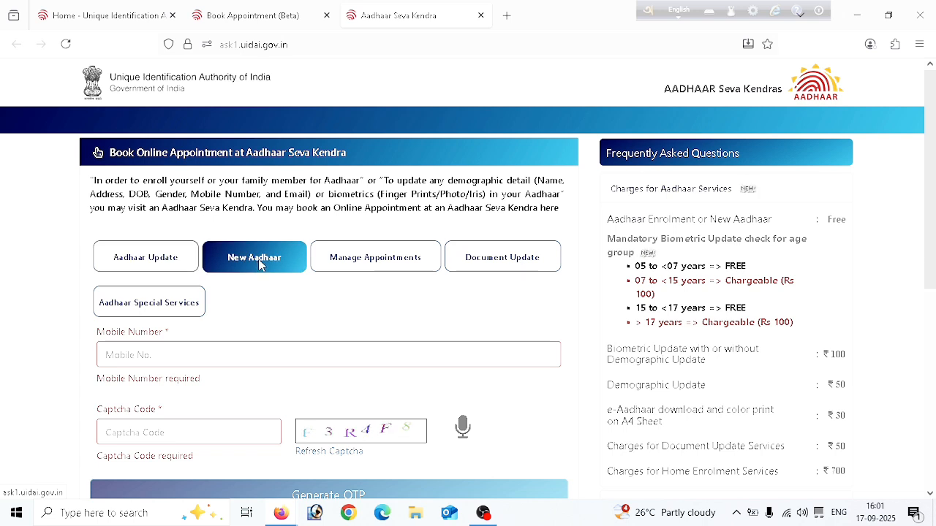
pyautogui.click(168, 363)
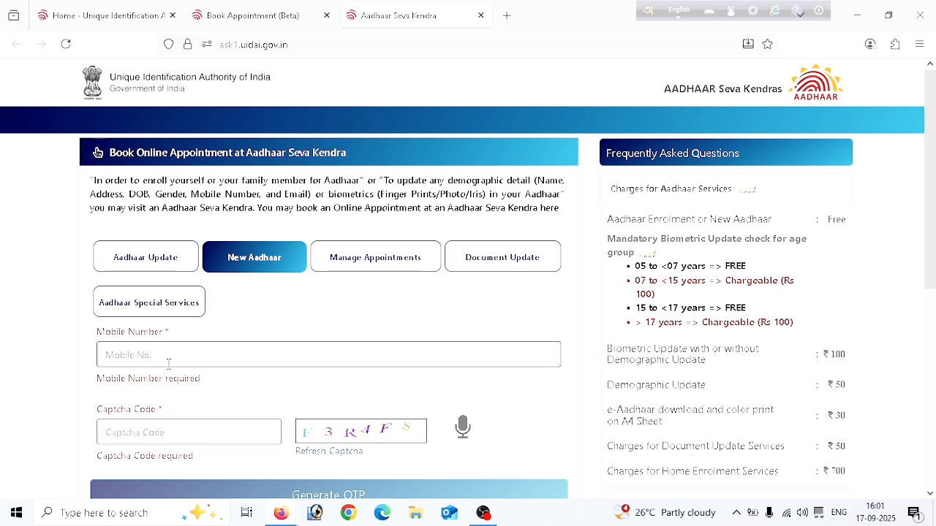
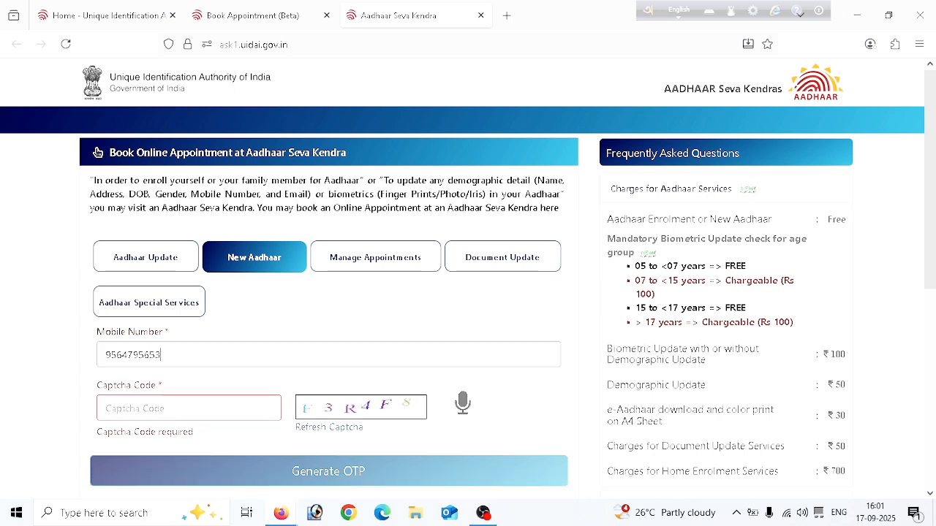
pyautogui.click(187, 414)
pyautogui.write('F3R4')
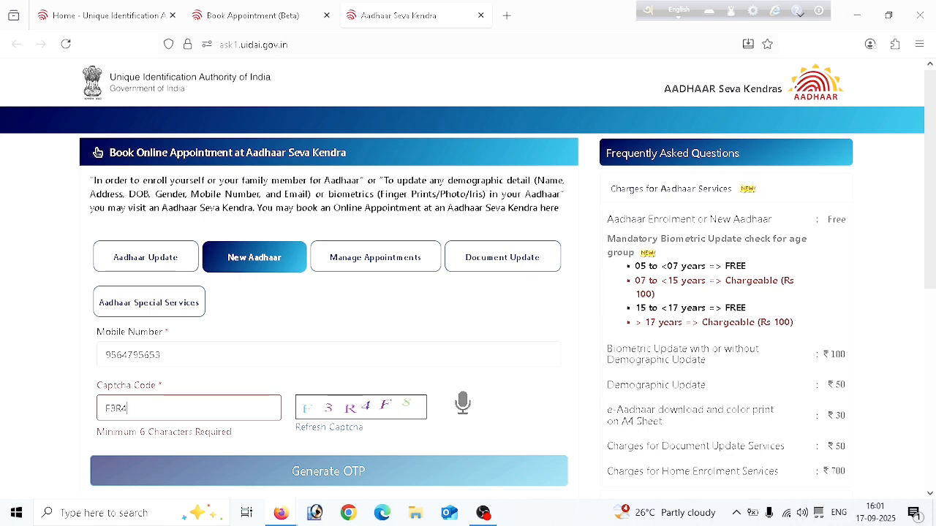
pyautogui.write('F8')
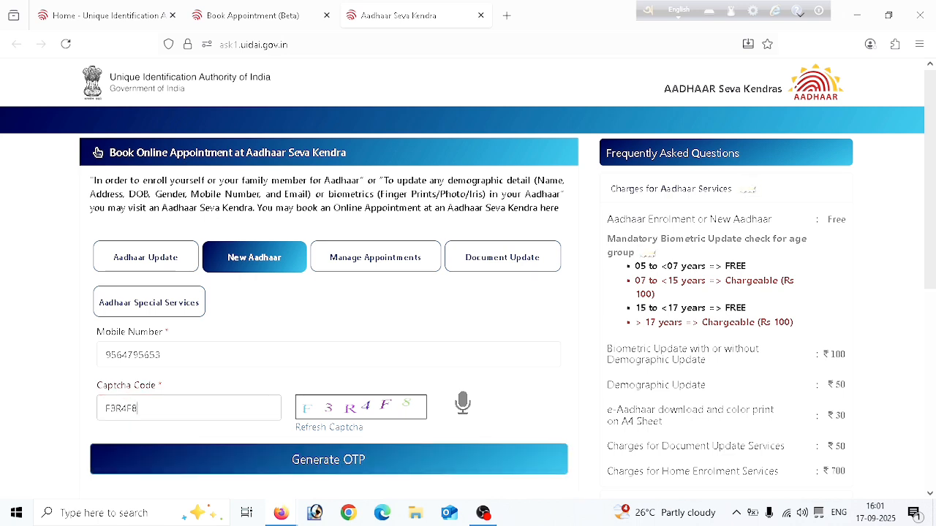
pyautogui.click(344, 457)
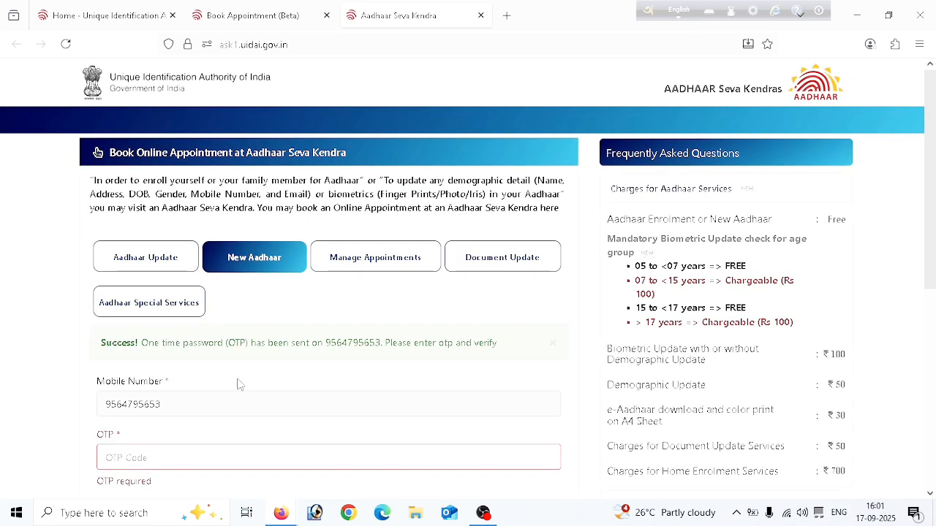
# - Enter the received six-digit OTP and verify it
pyautogui.scroll(-1, 239, 384)
pyautogui.click(166, 385)
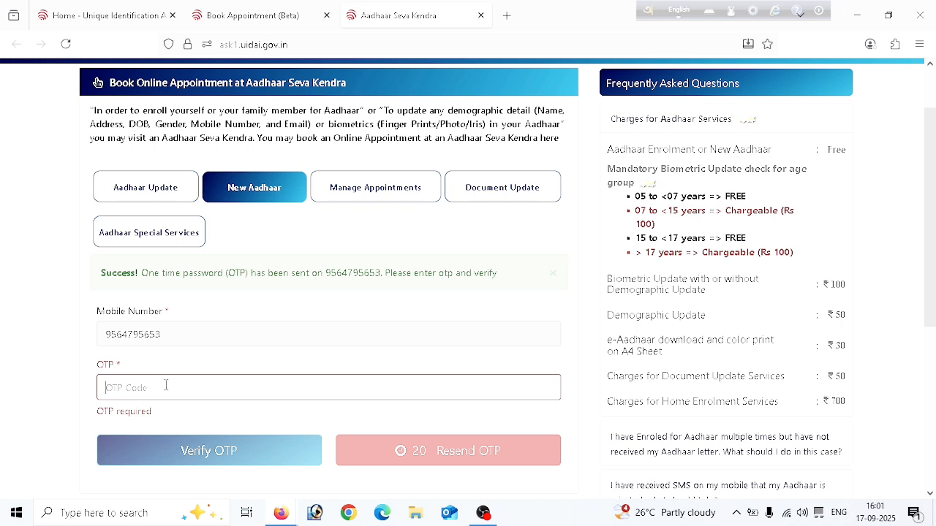
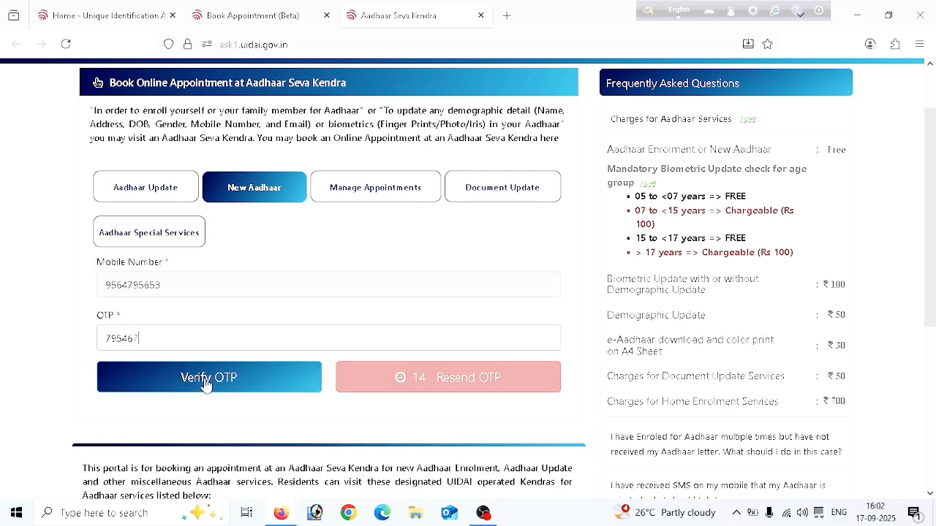
pyautogui.click(206, 384)
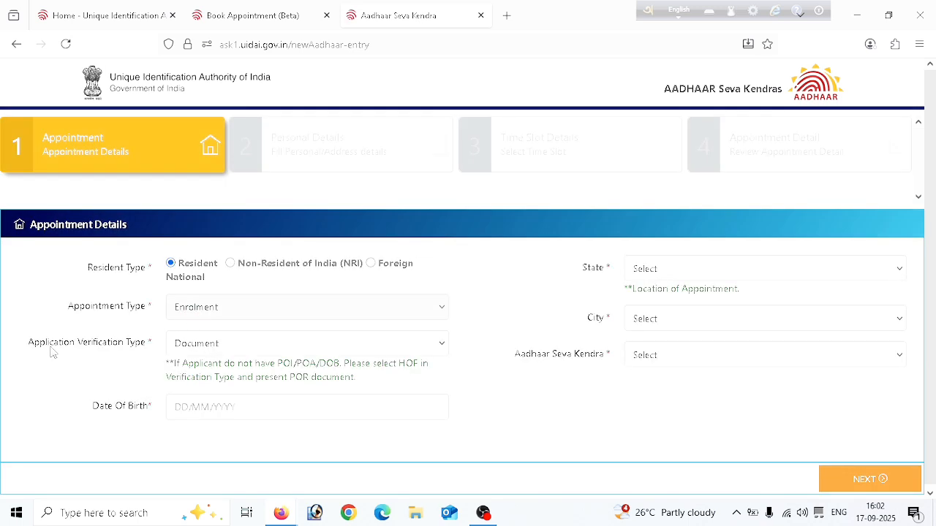
# - Set the Application Verification Type to HOF
pyautogui.moveTo(32, 348); pyautogui.dragTo(146, 350)
pyautogui.click(71, 355)
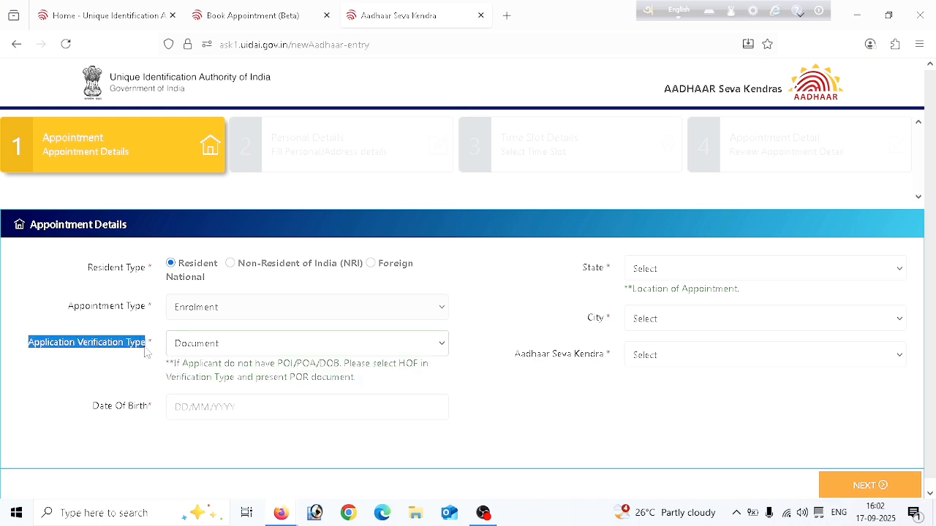
pyautogui.click(217, 349)
pyautogui.click(203, 408)
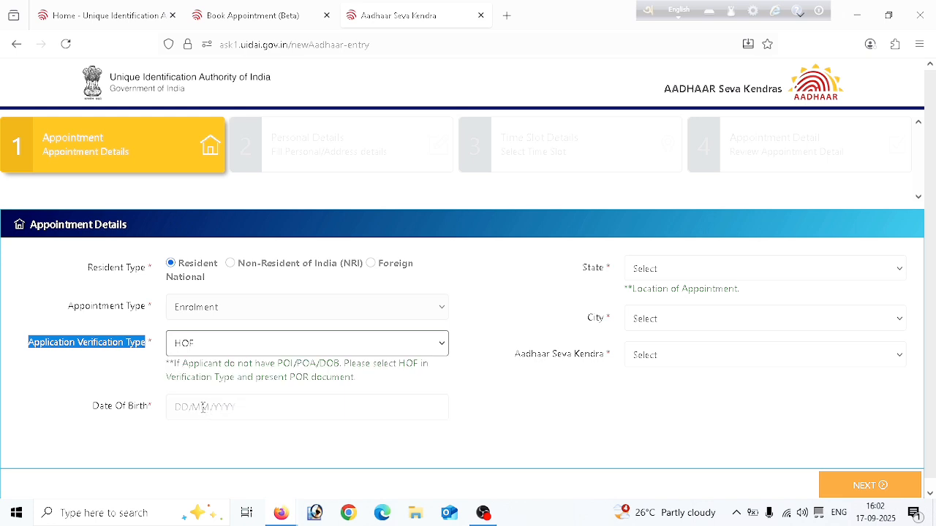
pyautogui.click(183, 408)
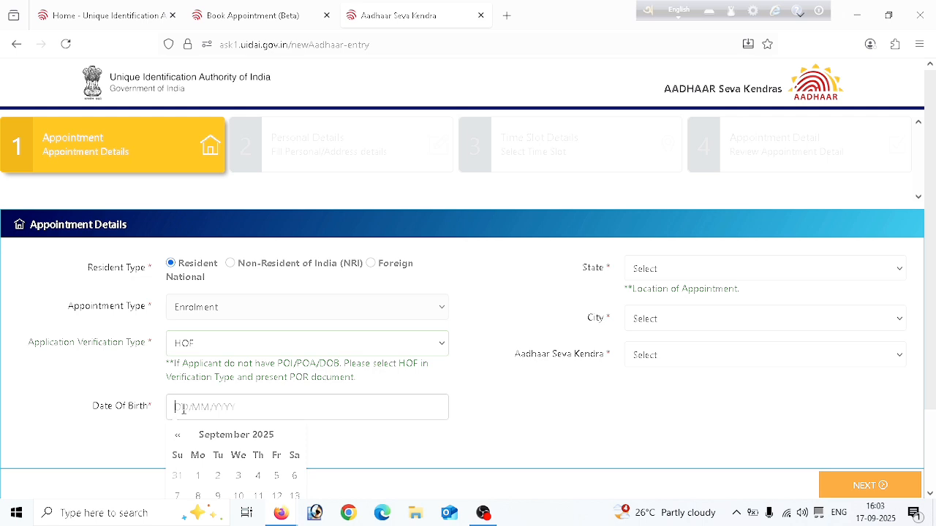
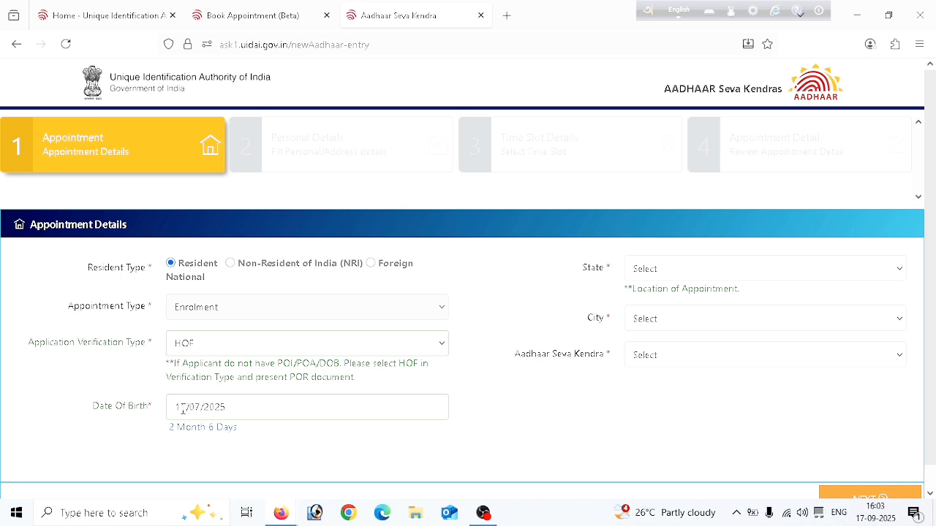
pyautogui.click(202, 407)
pyautogui.hotkey('ctrl', 'a')
pyautogui.press('BackSpace')
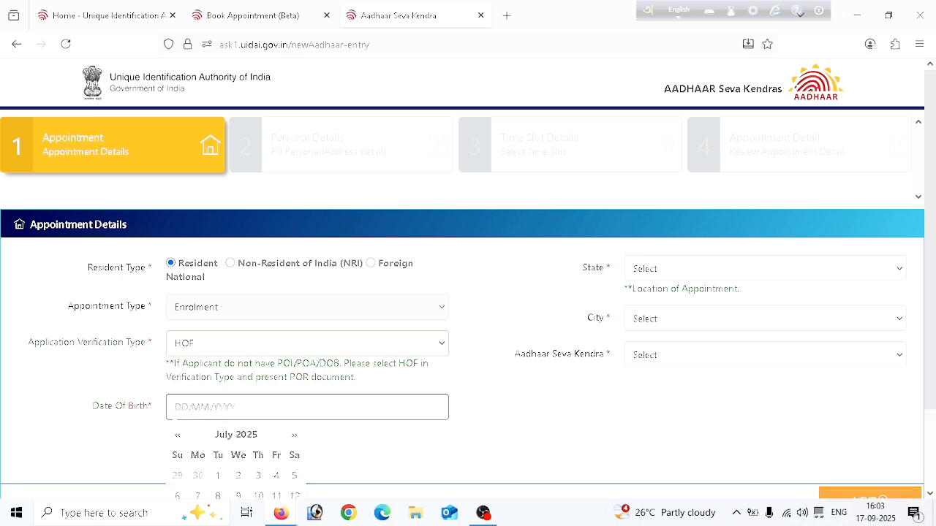
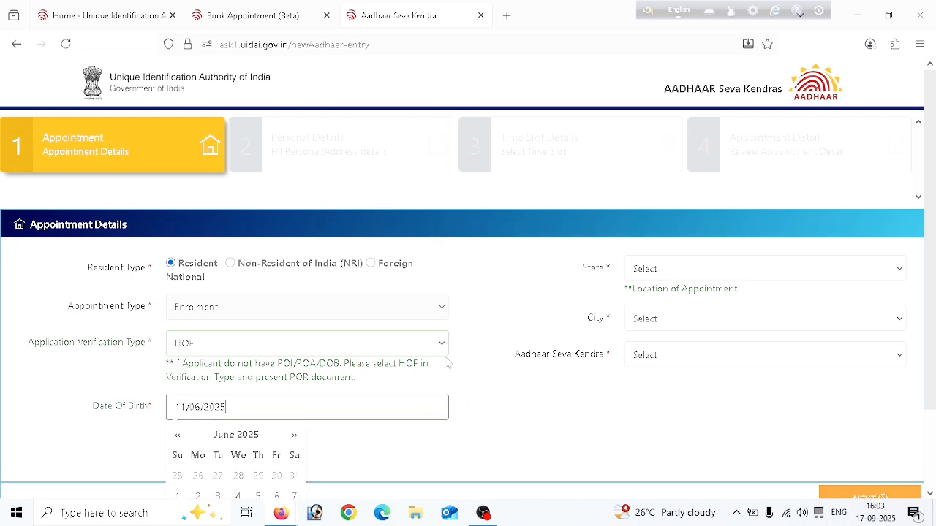
pyautogui.click(494, 387)
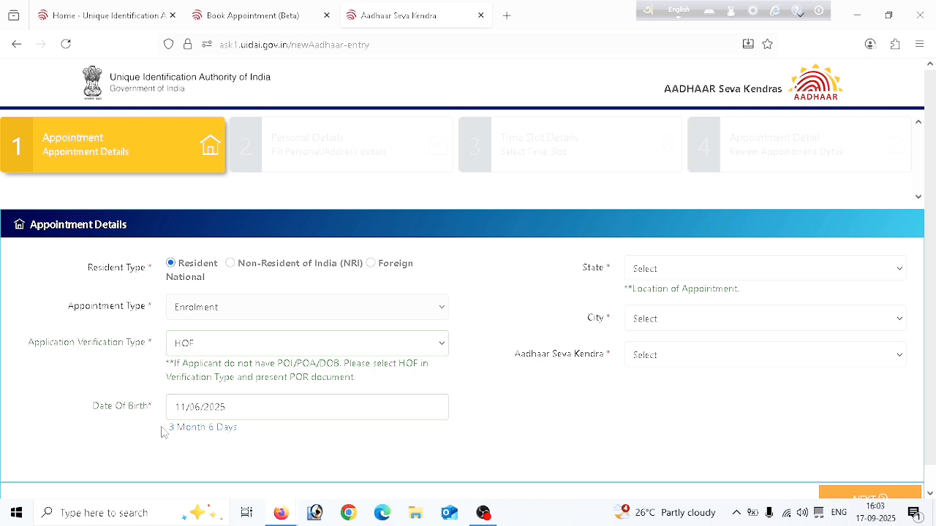
# - Set state West Bengal, city Coochbehar and Aadhaar Seva Kendra ASK Coochbehar
pyautogui.click(699, 275)
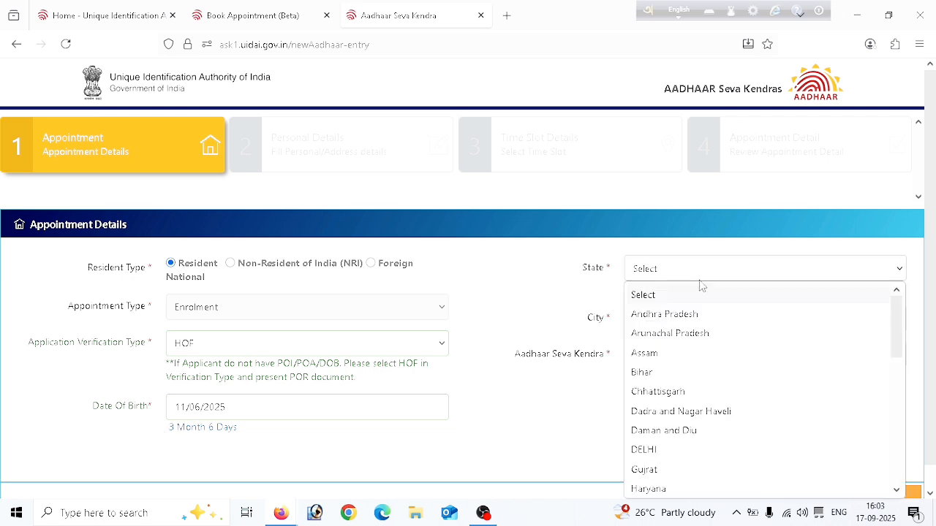
pyautogui.scroll(-5, 676, 410)
pyautogui.click(671, 485)
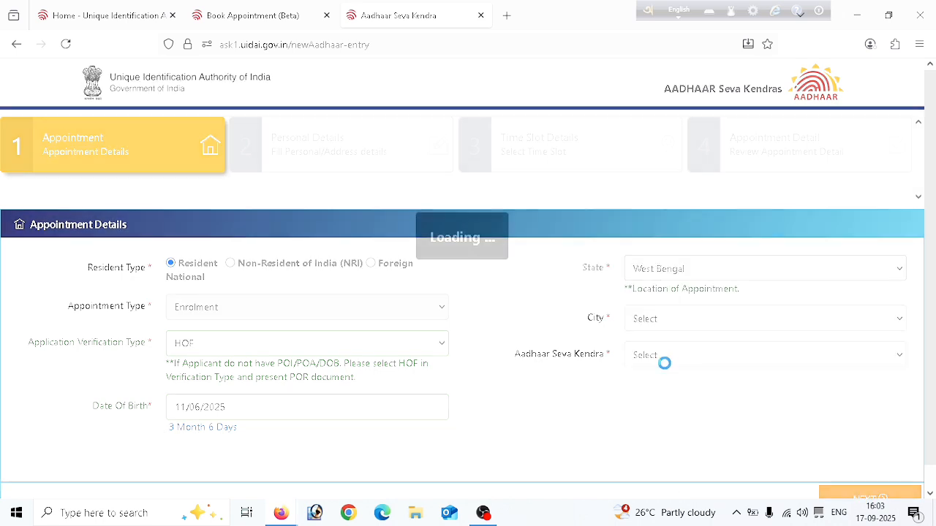
pyautogui.click(658, 335)
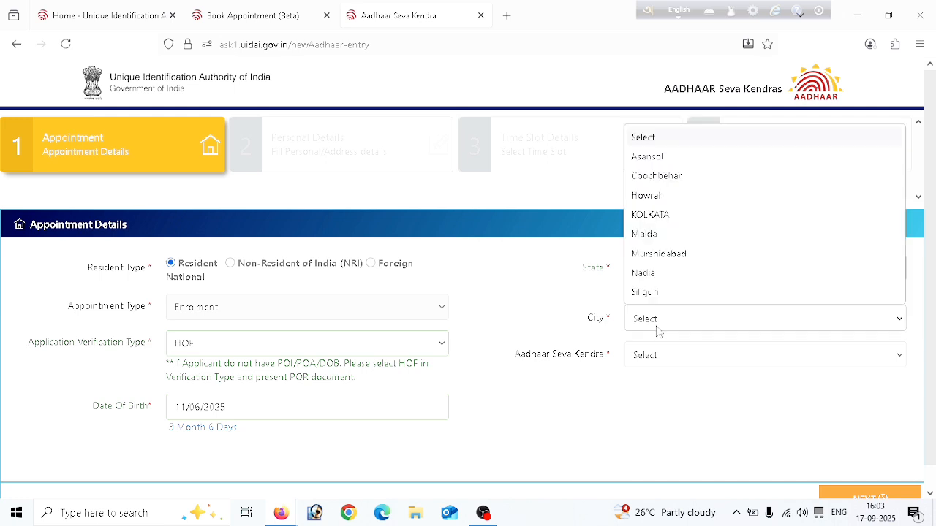
pyautogui.click(662, 177)
pyautogui.click(674, 356)
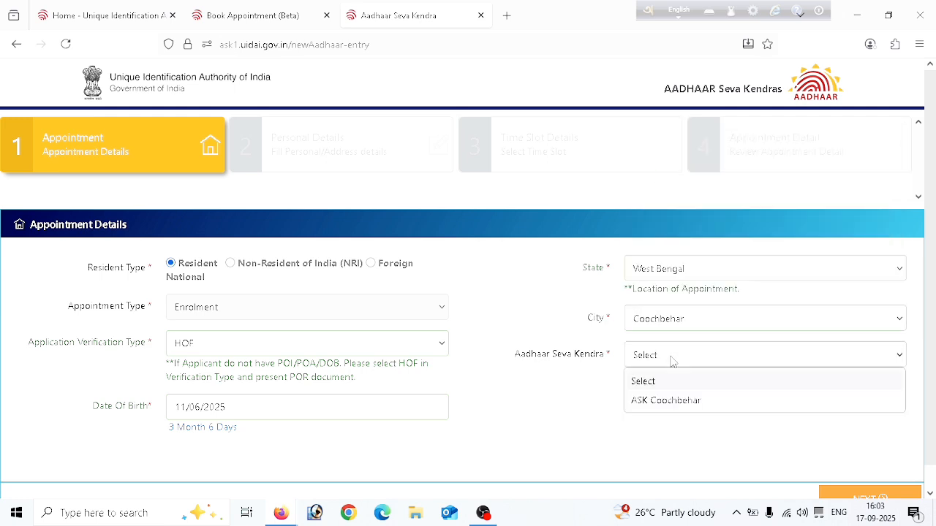
pyautogui.click(662, 399)
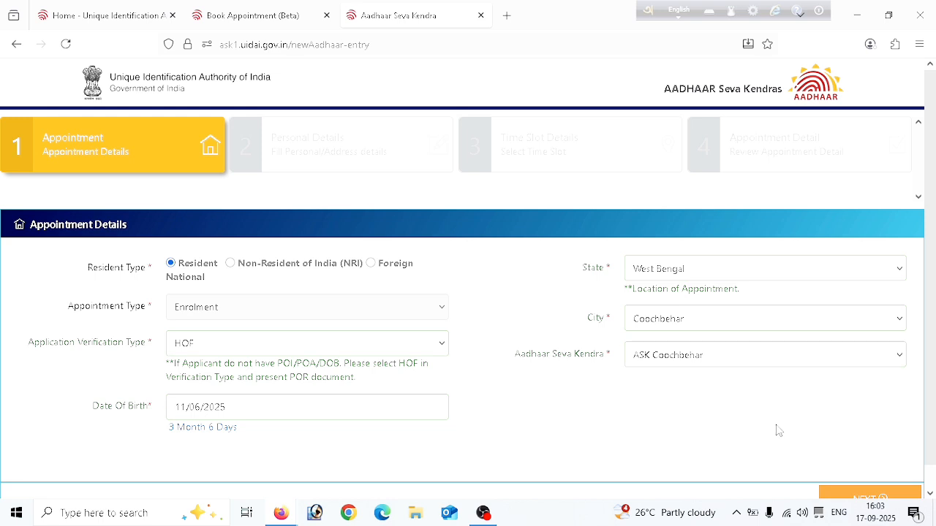
pyautogui.scroll(-1, 802, 434)
# - On Personal Details, enter the applicant's full name and set gender to Male
pyautogui.click(851, 478)
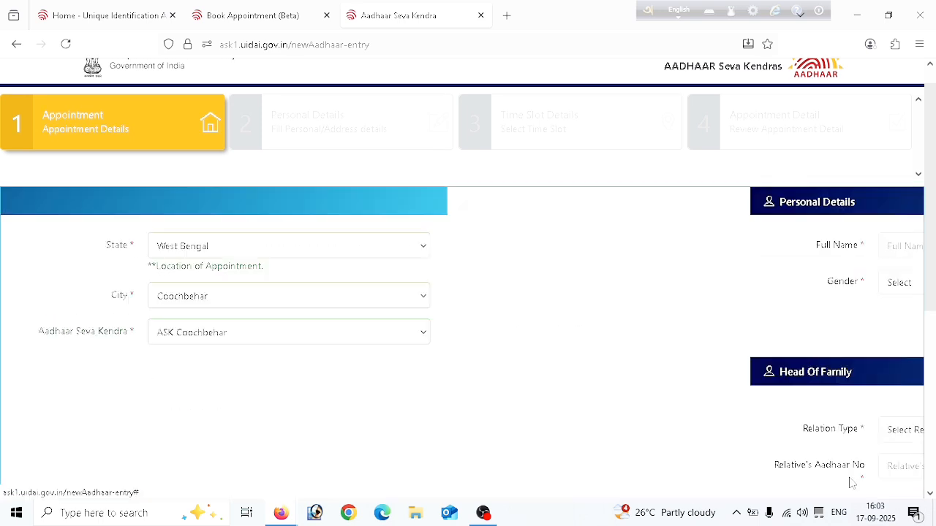
pyautogui.click(211, 247)
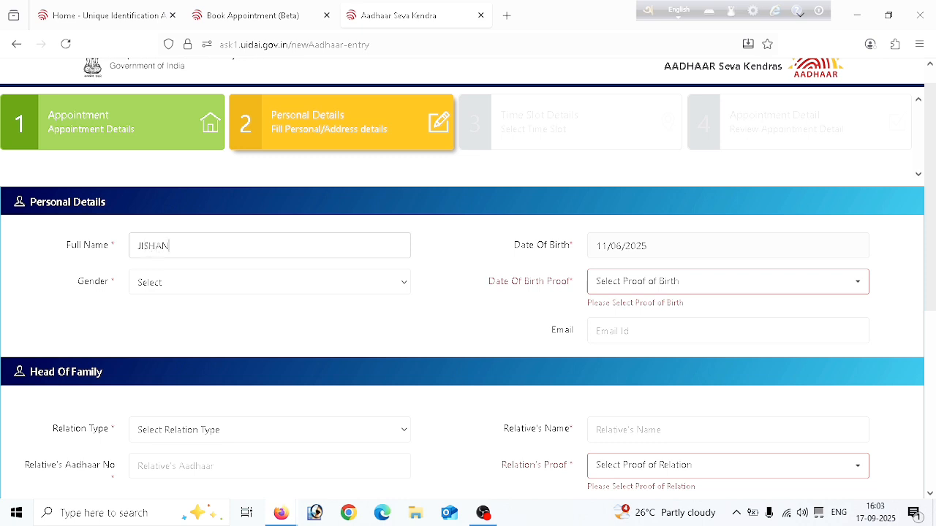
pyautogui.click(207, 286)
pyautogui.click(146, 347)
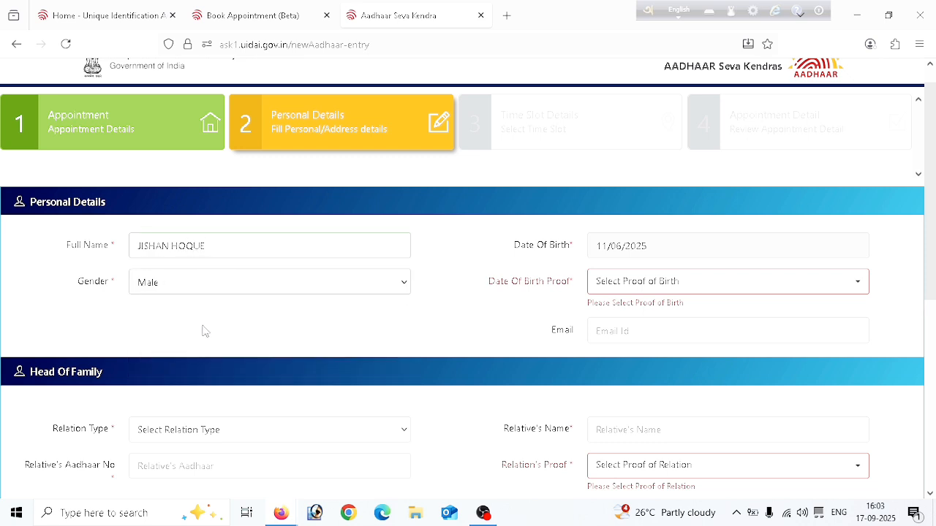
# - Choose Birth Certificate as the Date Of Birth Proof
pyautogui.click(614, 288)
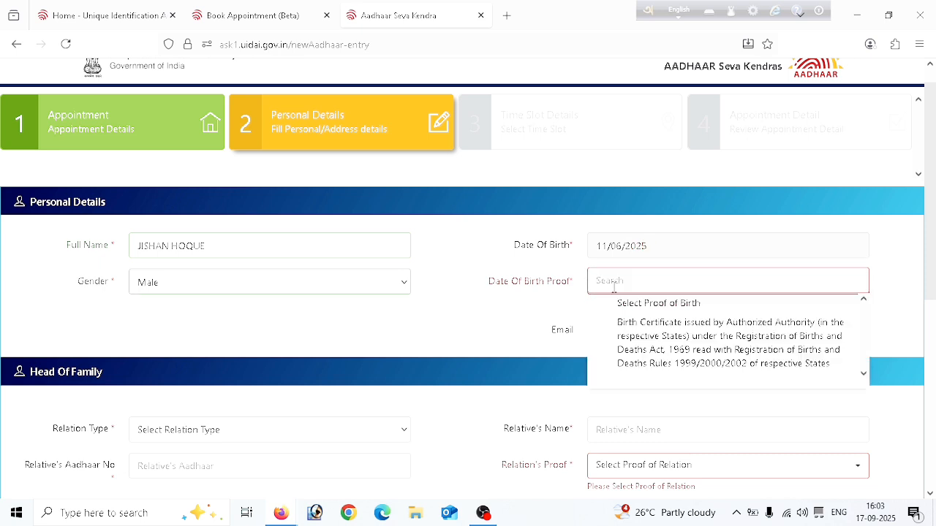
pyautogui.click(653, 338)
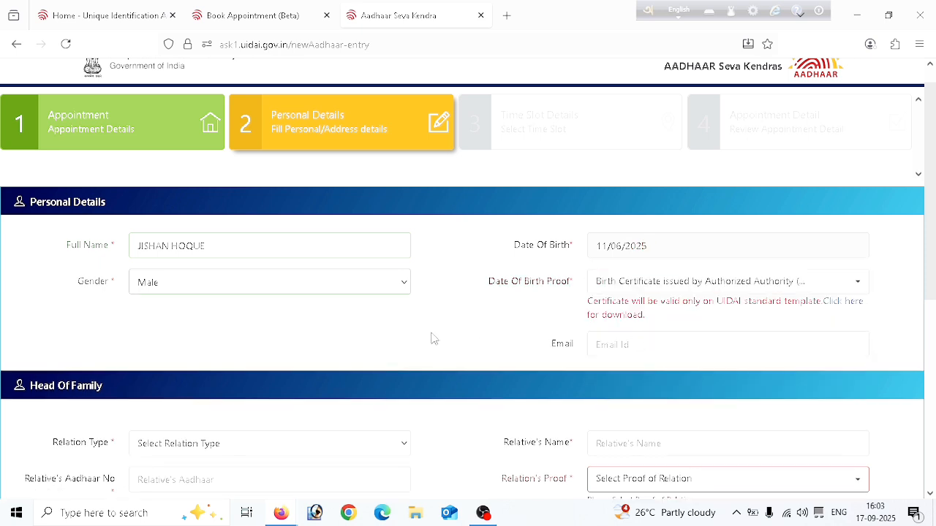
pyautogui.scroll(-2, 406, 337)
pyautogui.moveTo(55, 319); pyautogui.dragTo(28, 323)
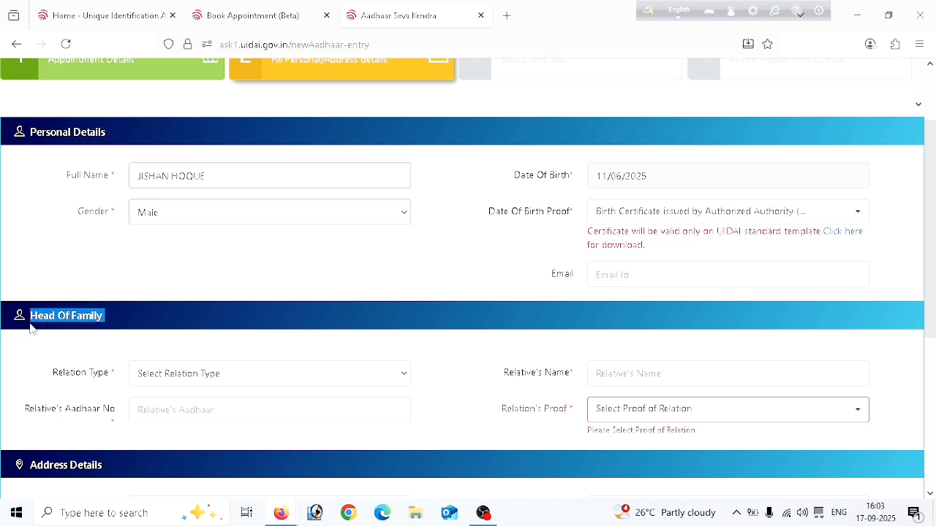
# - Set relation Father, enter the relative's Aadhaar number and name, with Birth Certificate proof
pyautogui.click(32, 342)
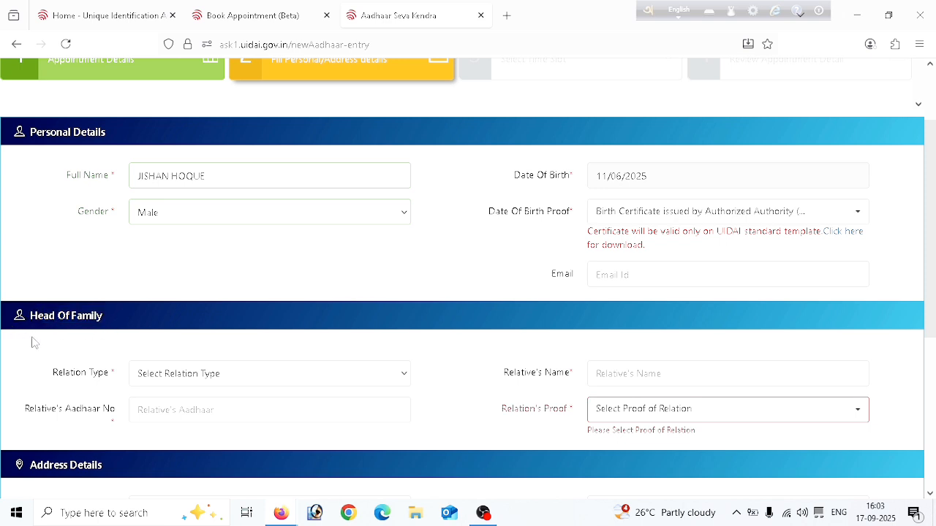
pyautogui.click(234, 373)
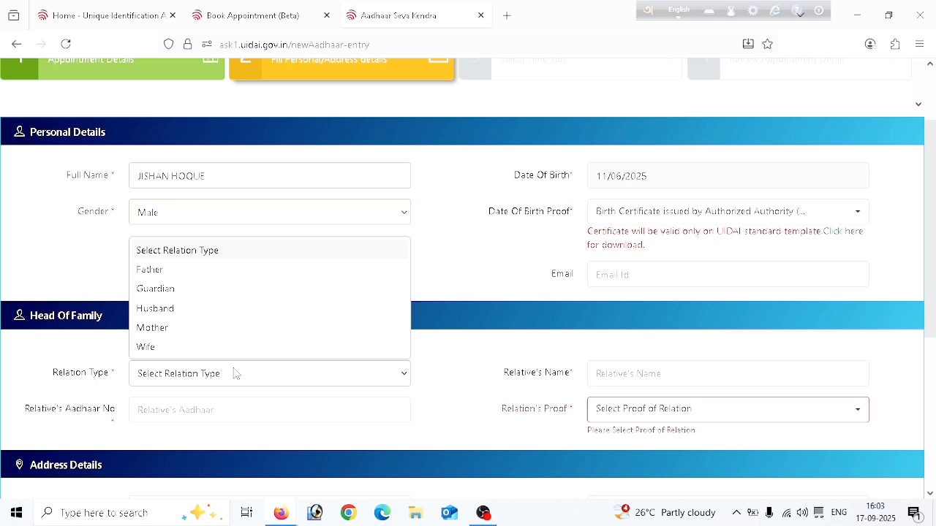
pyautogui.click(173, 270)
pyautogui.click(175, 407)
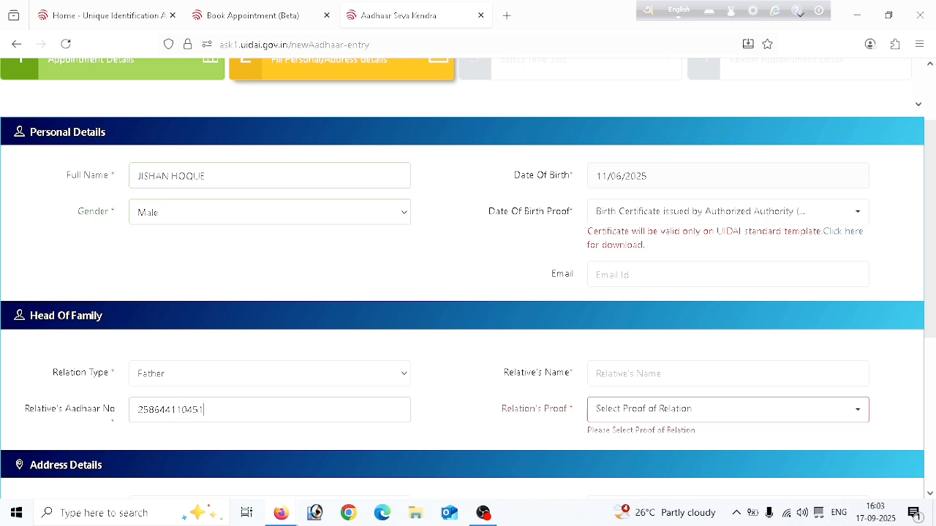
pyautogui.click(624, 369)
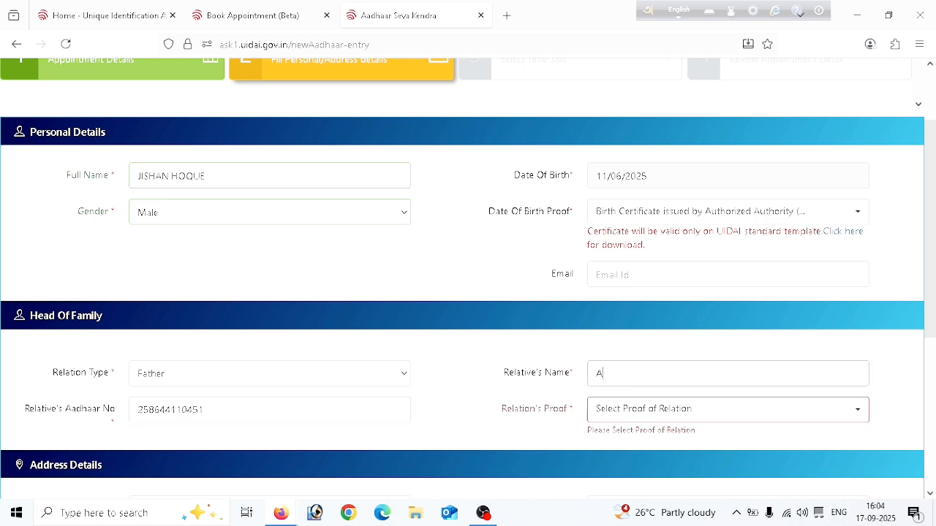
pyautogui.click(662, 411)
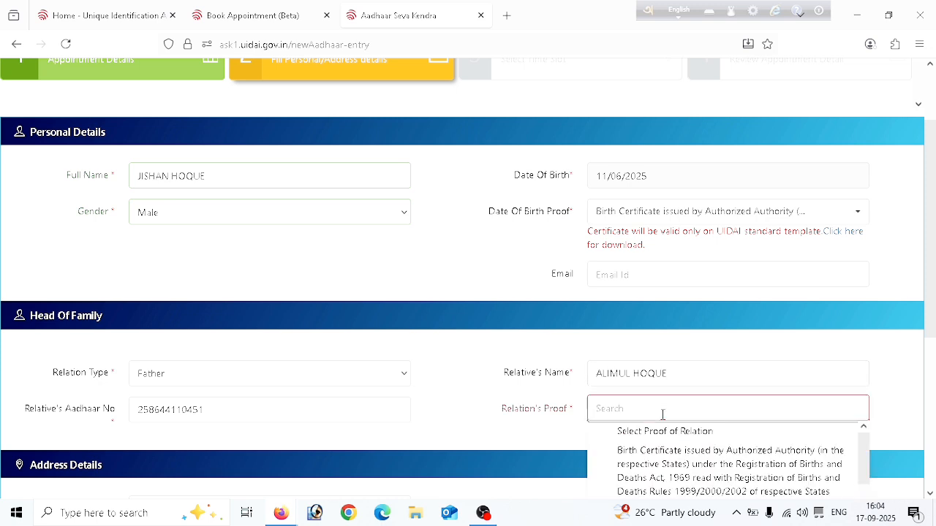
pyautogui.click(667, 468)
# - Enter the pin code, then pick the applicant's town and the only listed post office
pyautogui.scroll(-2, 554, 418)
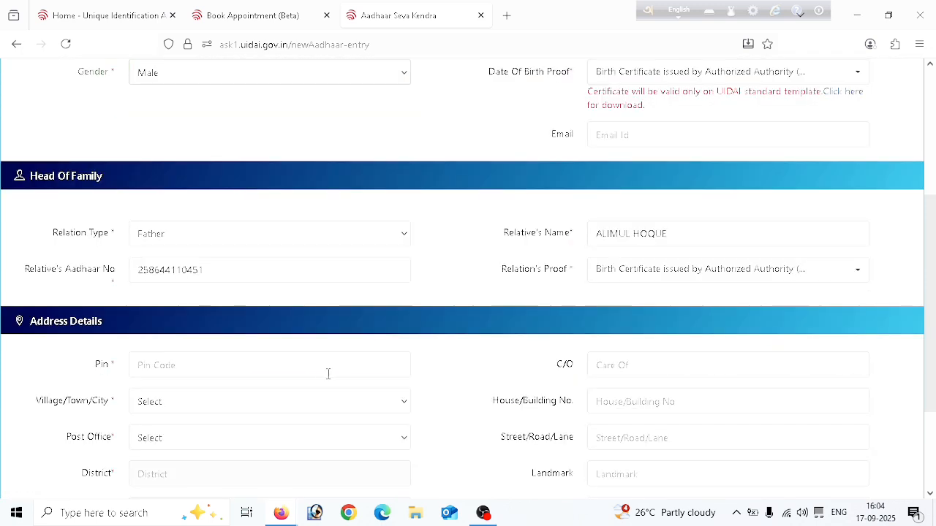
pyautogui.click(287, 366)
pyautogui.write('7')
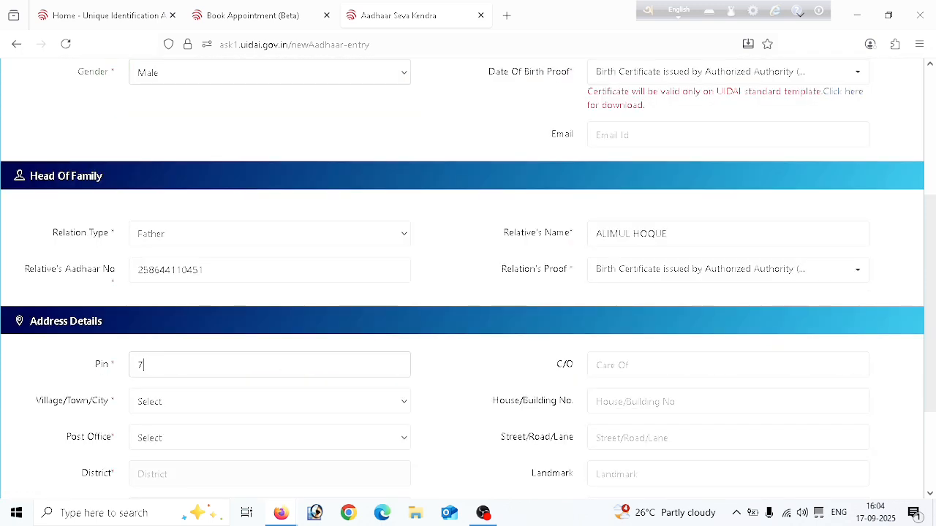
pyautogui.write('36157')
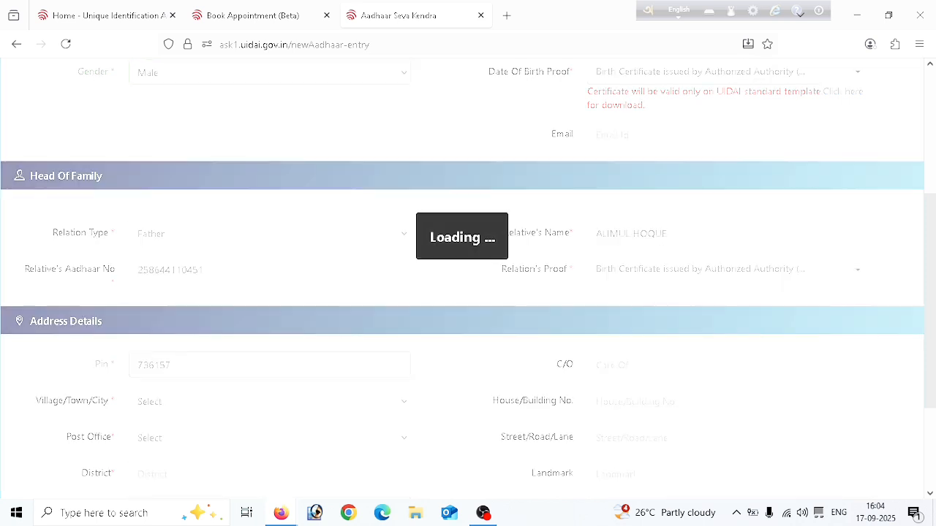
pyautogui.click(268, 408)
pyautogui.press('c')
pyautogui.press('o')
pyautogui.press('Return')
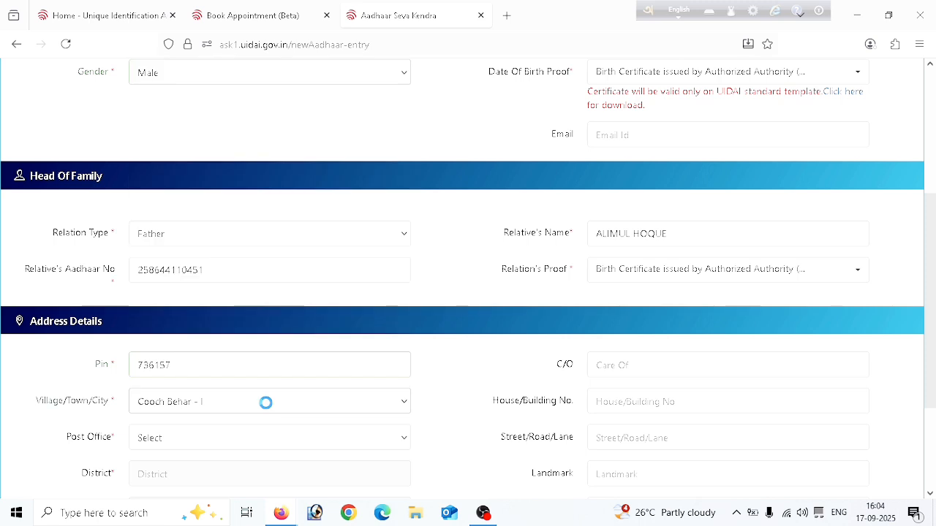
pyautogui.click(248, 441)
pyautogui.click(184, 483)
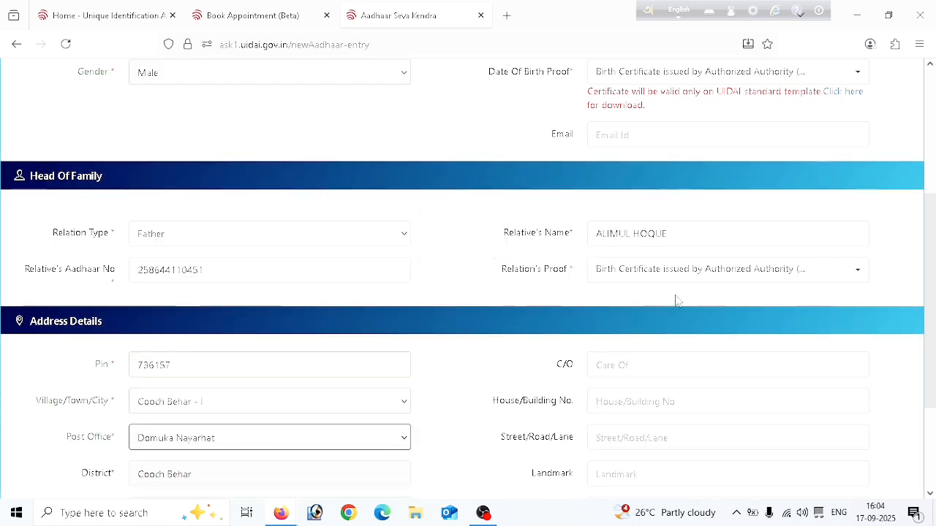
# - Fill in the care-of name and the house or building number
pyautogui.click(650, 360)
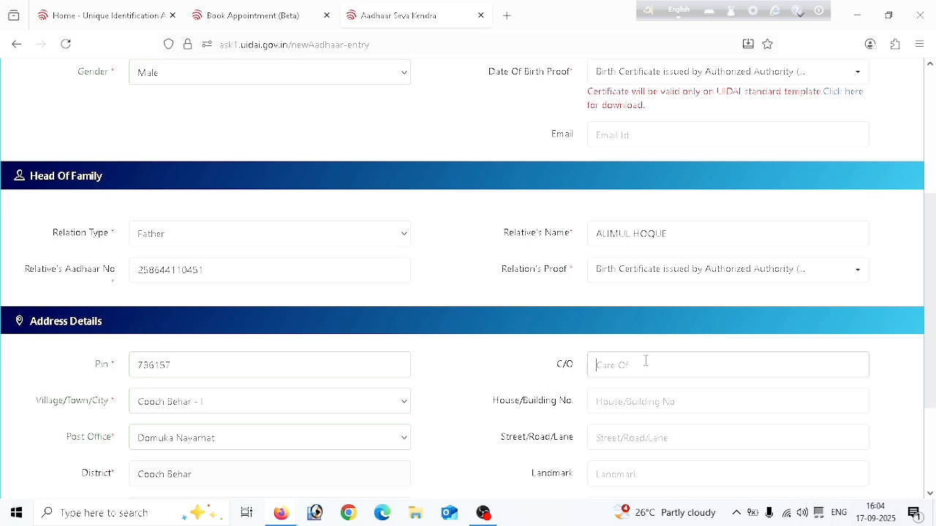
pyautogui.click(629, 408)
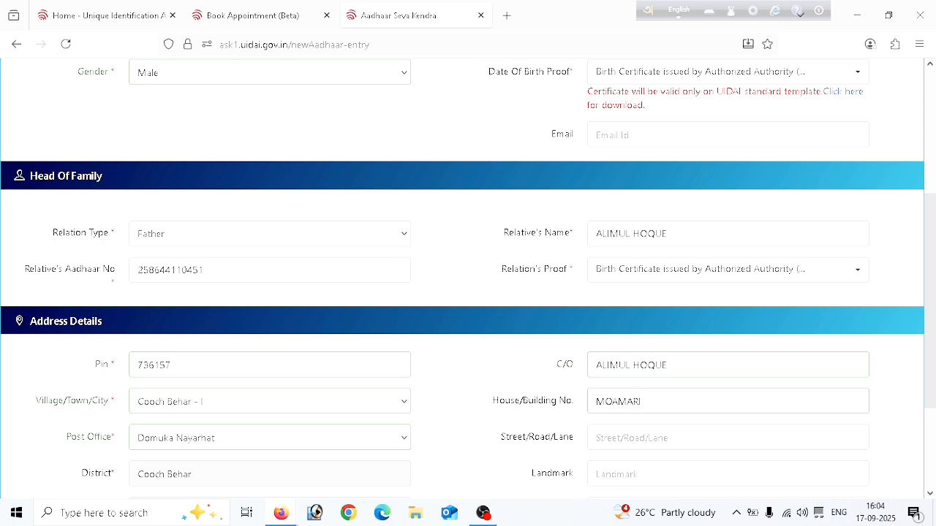
# - Enter the landmark, continue to Time Slot and show the October 2025 calendar
pyautogui.scroll(-1, 589, 447)
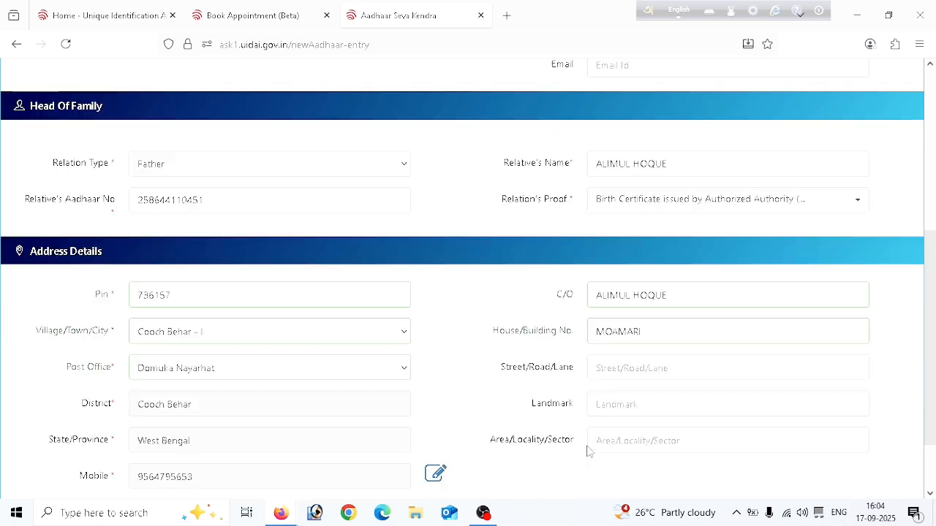
pyautogui.doubleClick(545, 412)
pyautogui.click(610, 411)
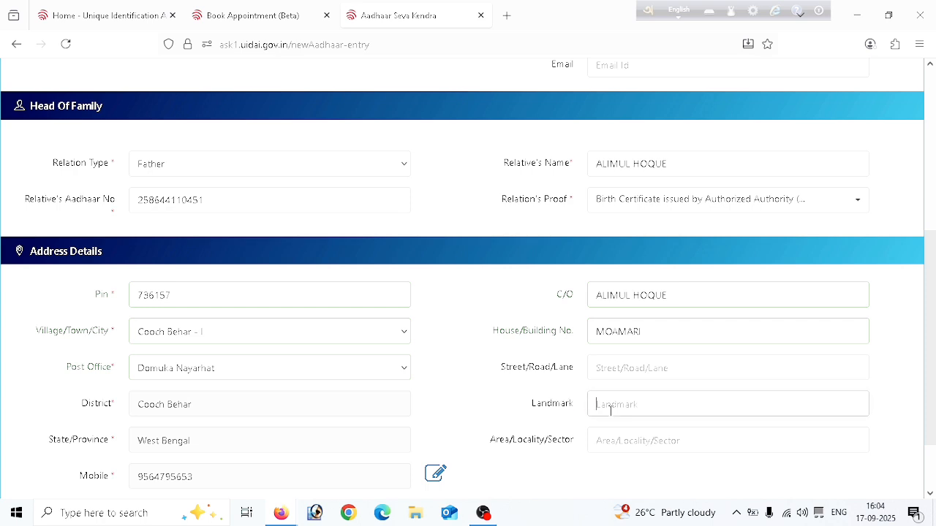
pyautogui.scroll(-2, 748, 428)
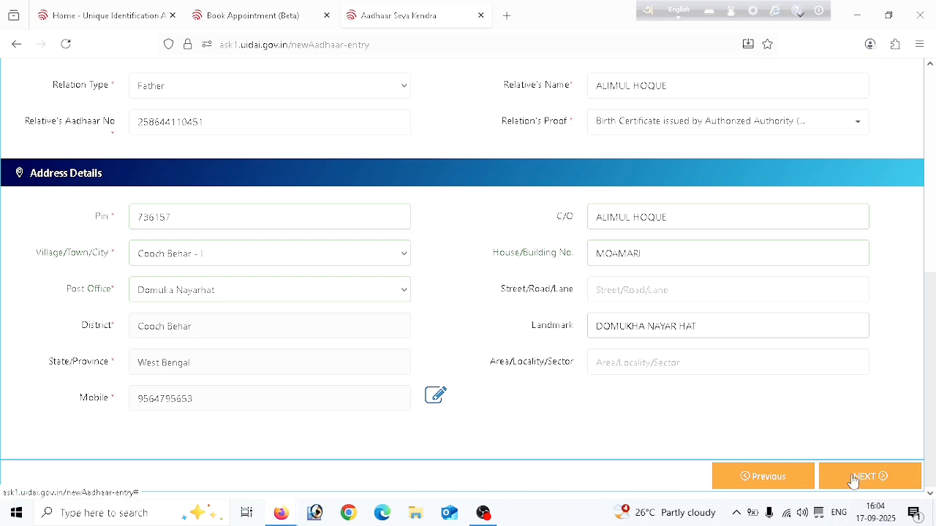
pyautogui.click(897, 480)
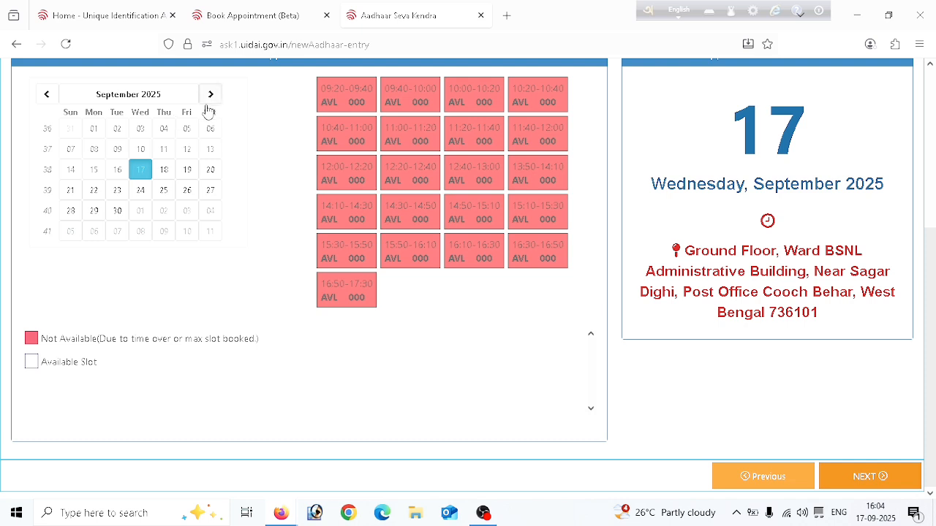
pyautogui.click(209, 108)
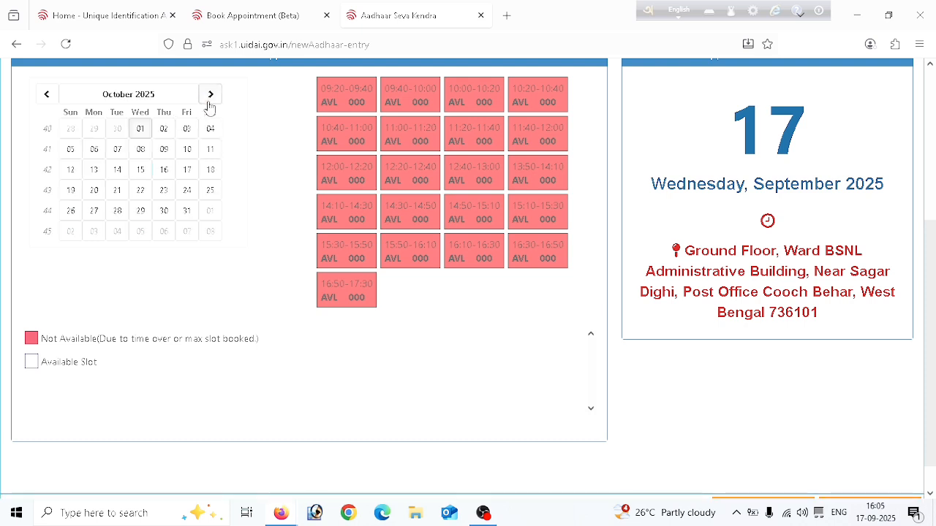